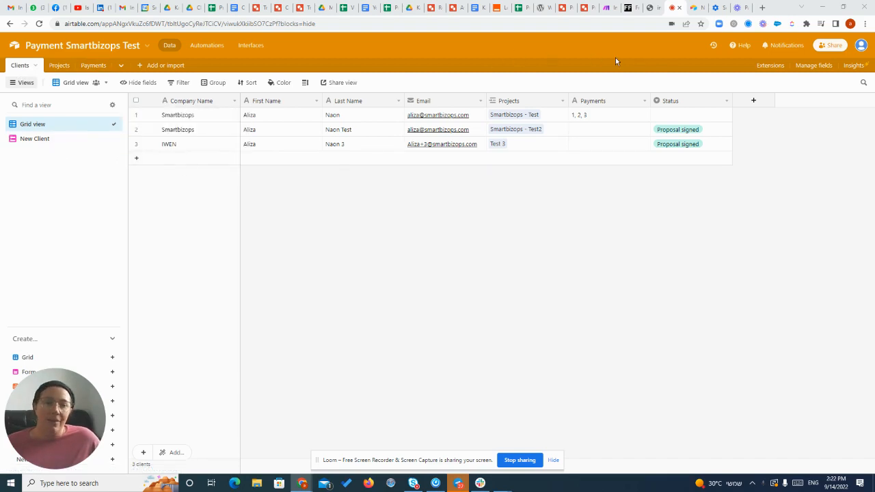
# Reload the submitted New Client form to get a blank entry and enter IWEN 2 as the company name.
pyautogui.click(694, 7)
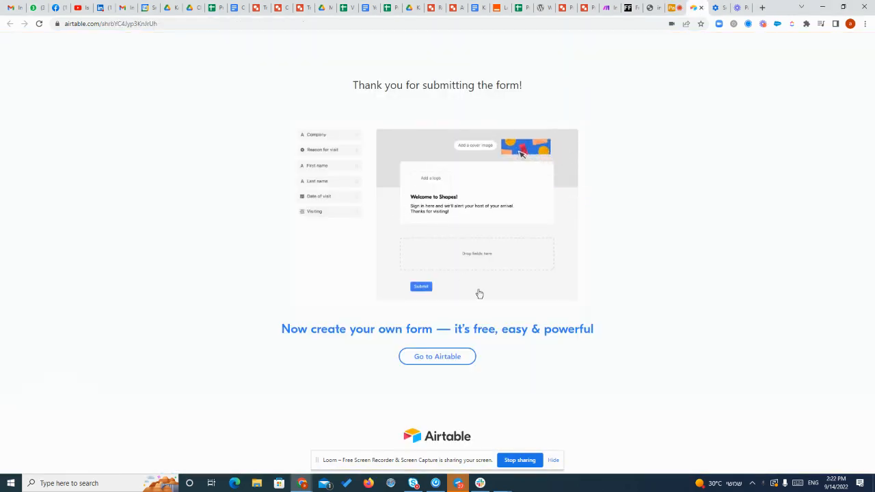
pyautogui.click(39, 23)
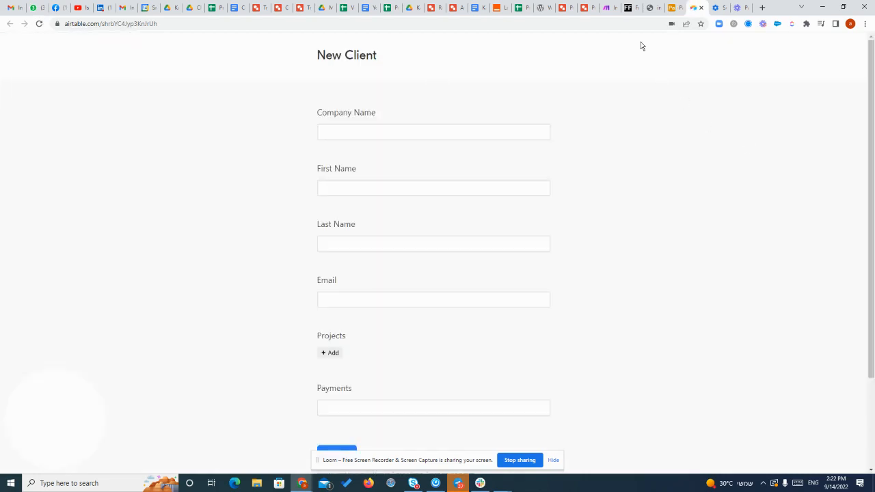
pyautogui.click(379, 130)
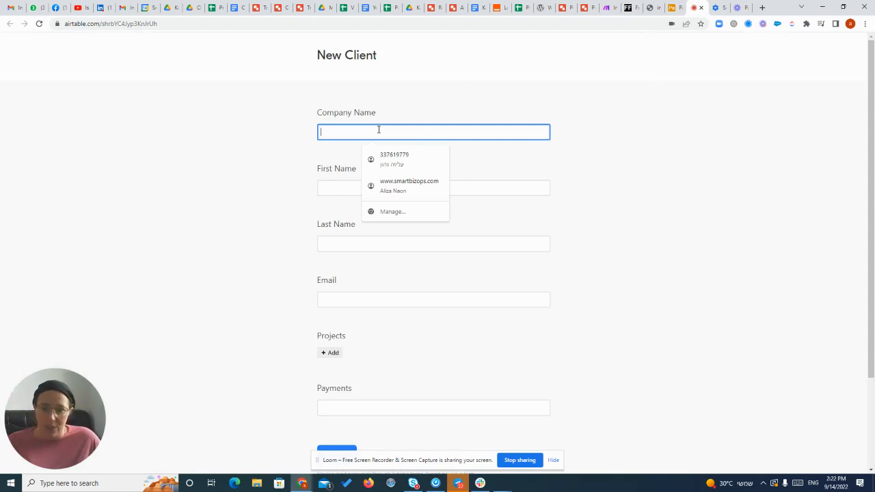
pyautogui.write('iwe')
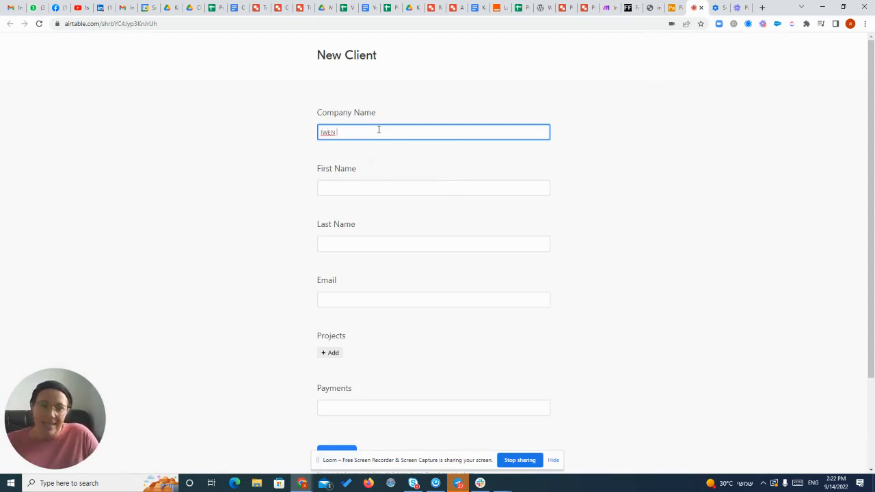
pyautogui.write('N 2')
# Enter the client's first name and last name in the New Client form.
pyautogui.click(367, 188)
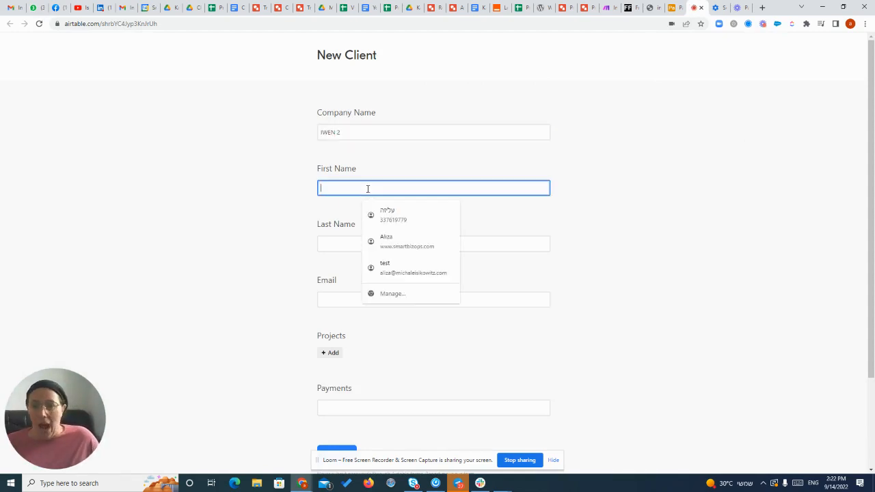
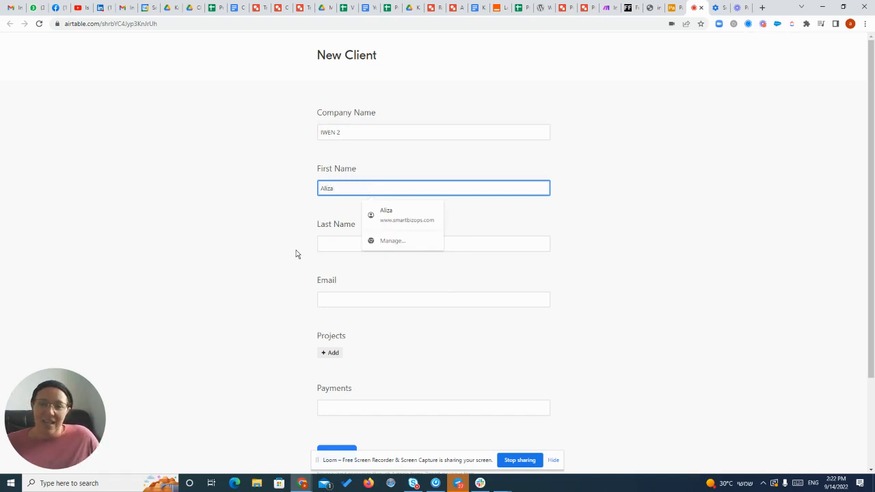
pyautogui.click(346, 231)
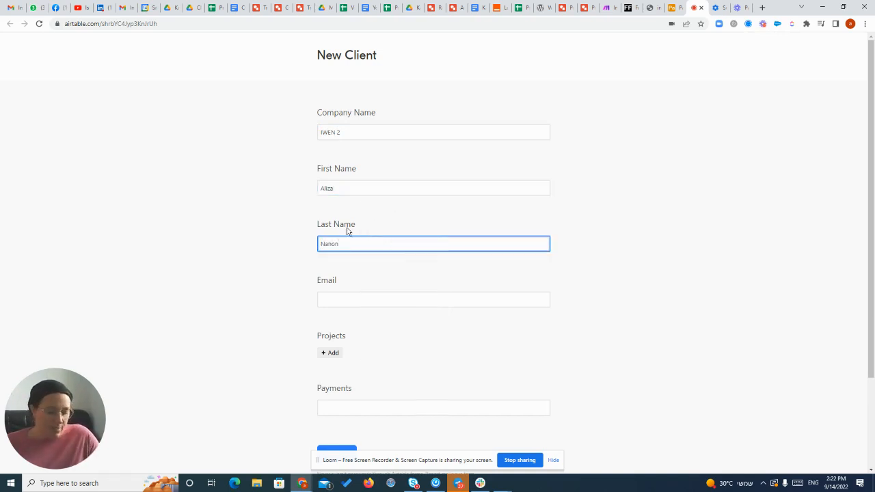
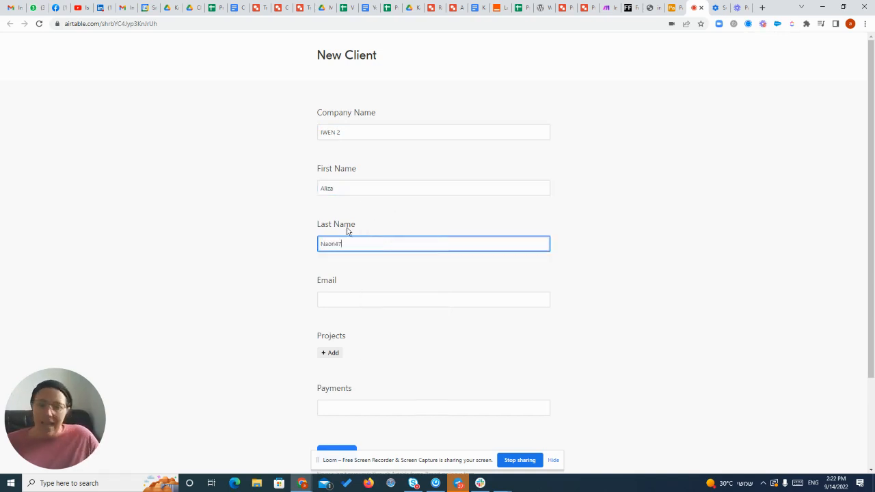
# Fill in the client's e-mail and submit the New Client form.
pyautogui.click(339, 299)
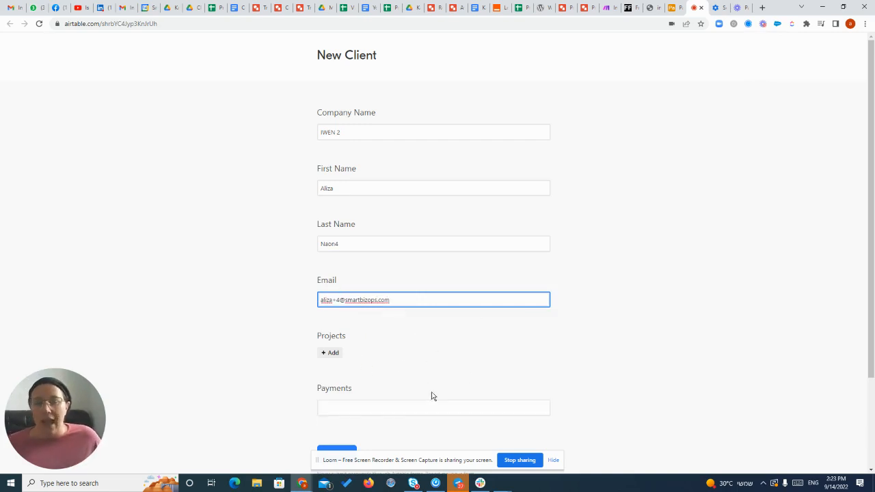
pyautogui.scroll(-2, 435, 398)
pyautogui.click(333, 363)
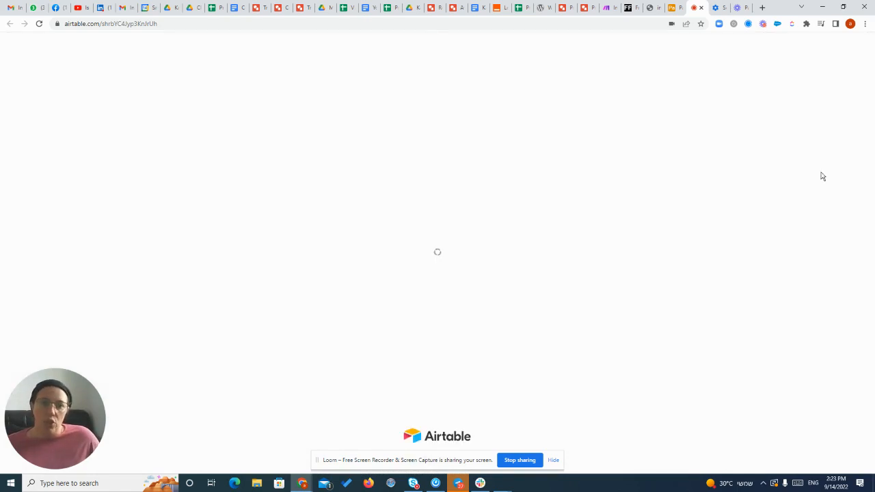
# Set the status of the IWEN 2 record in the Clients table to Proposal signed.
pyautogui.click(675, 9)
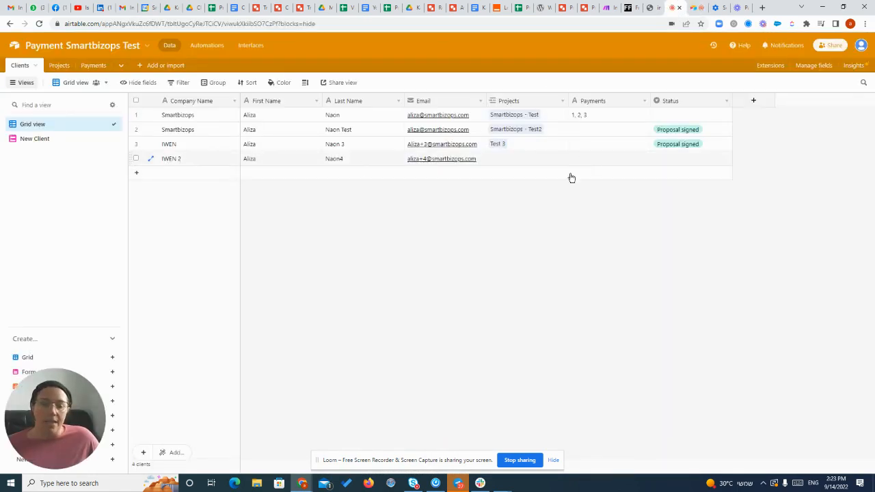
pyautogui.click(684, 162)
pyautogui.click(685, 162)
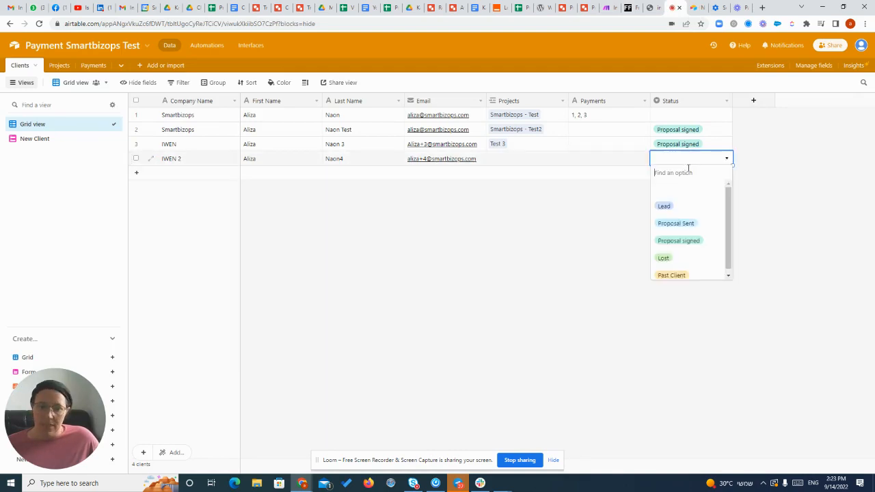
pyautogui.click(690, 245)
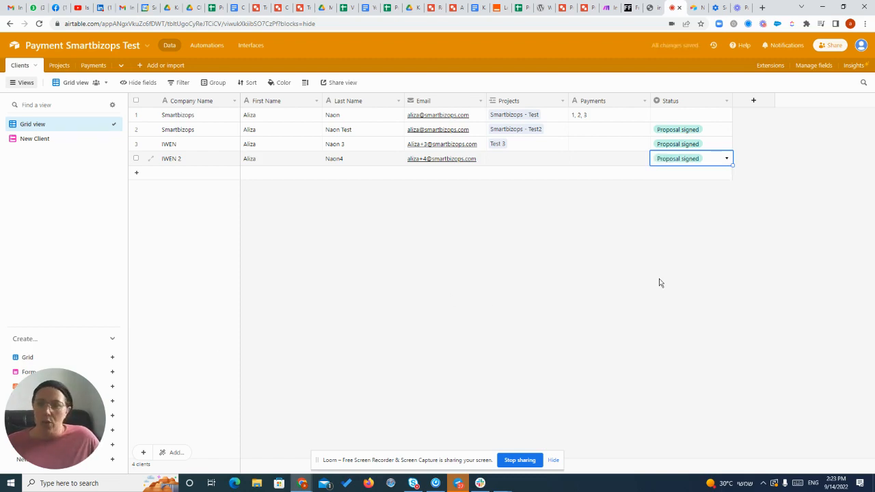
# Add a record named Test 4 to the Projects table and link it to the client IWEN 2.
pyautogui.click(59, 65)
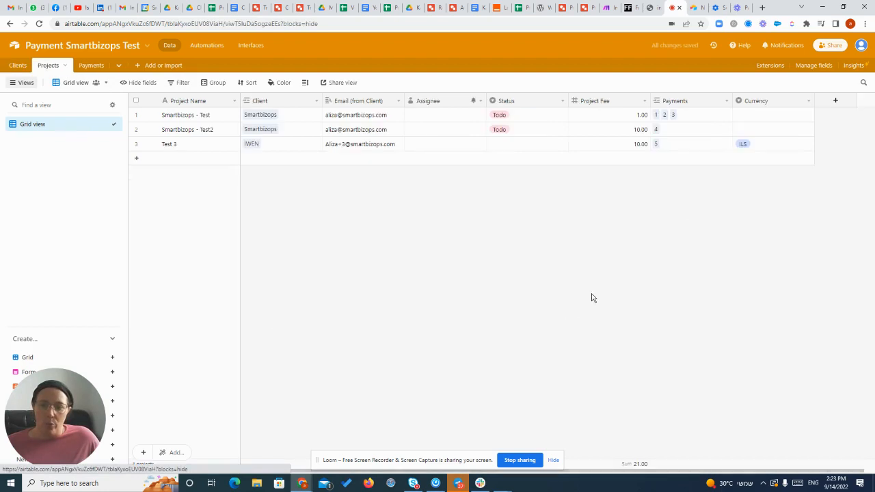
pyautogui.click(139, 160)
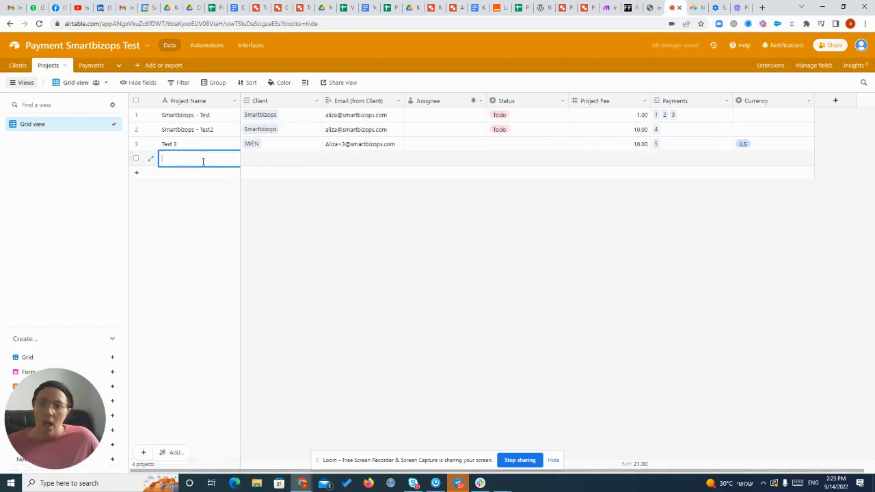
pyautogui.write('Test 4')
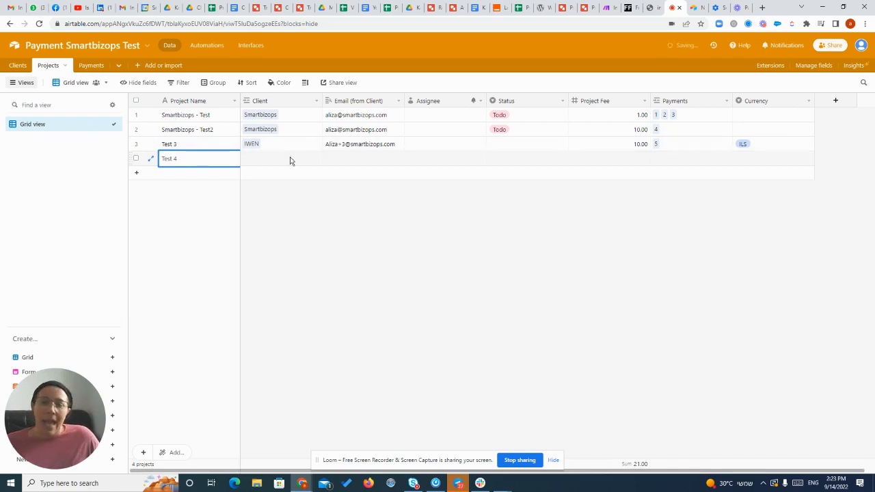
pyautogui.click(255, 159)
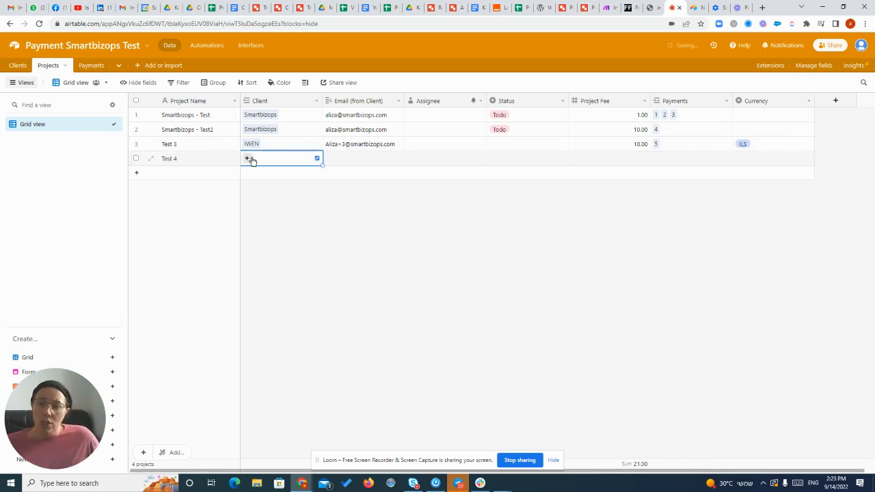
pyautogui.click(250, 160)
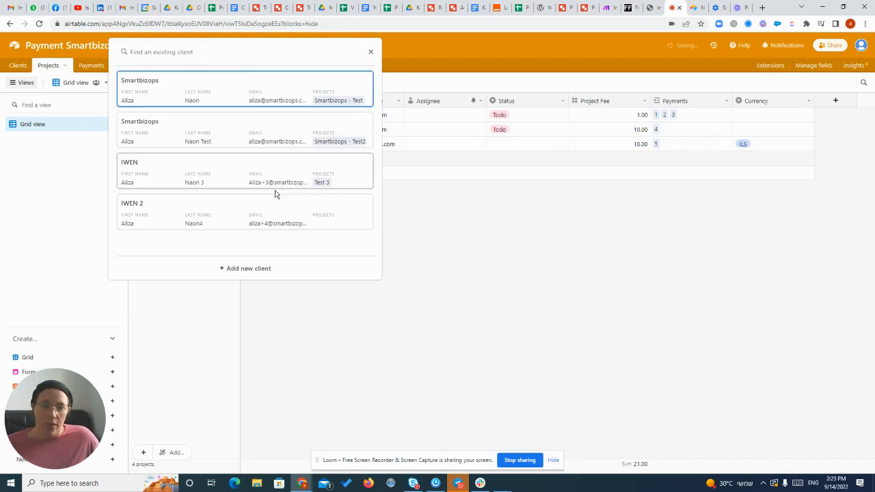
pyautogui.click(190, 210)
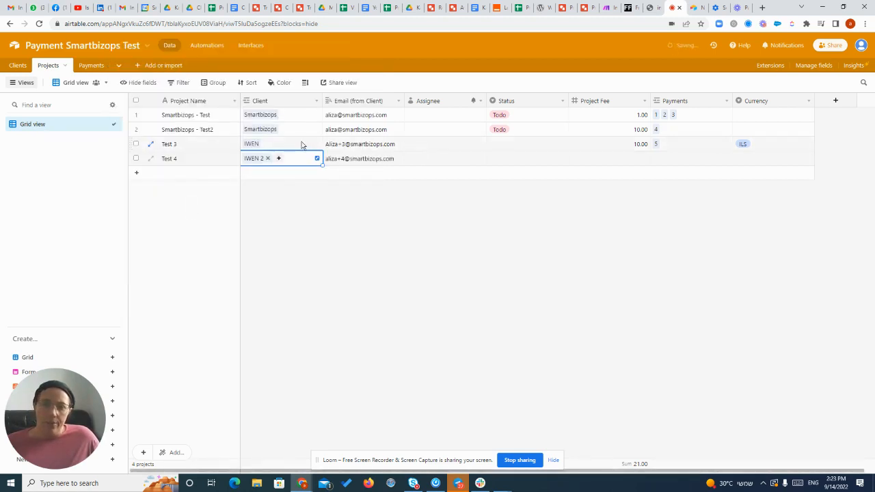
pyautogui.click(443, 159)
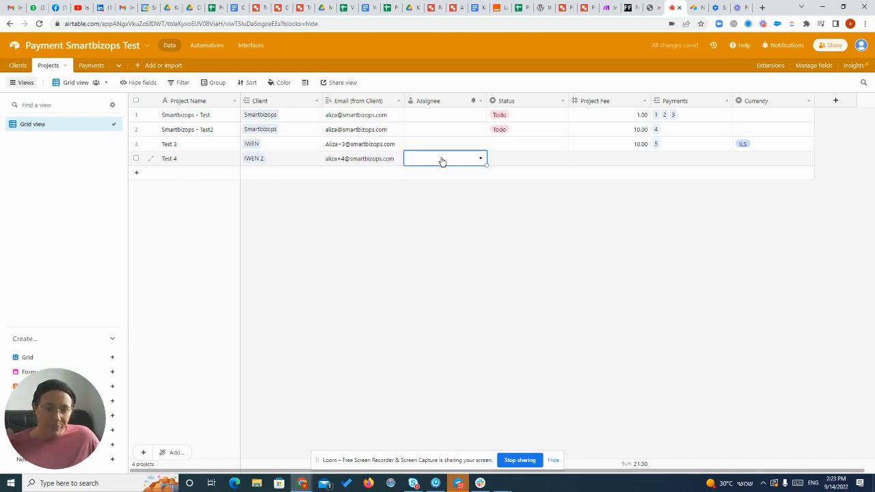
pyautogui.click(441, 160)
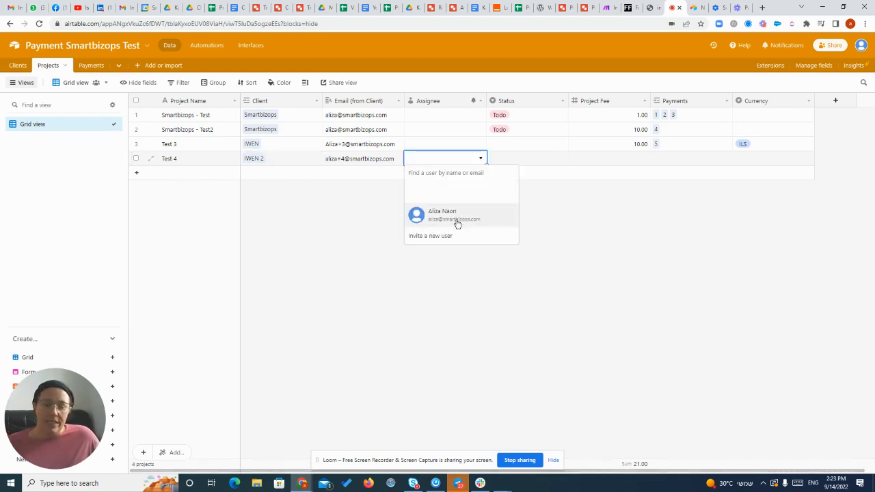
pyautogui.click(604, 217)
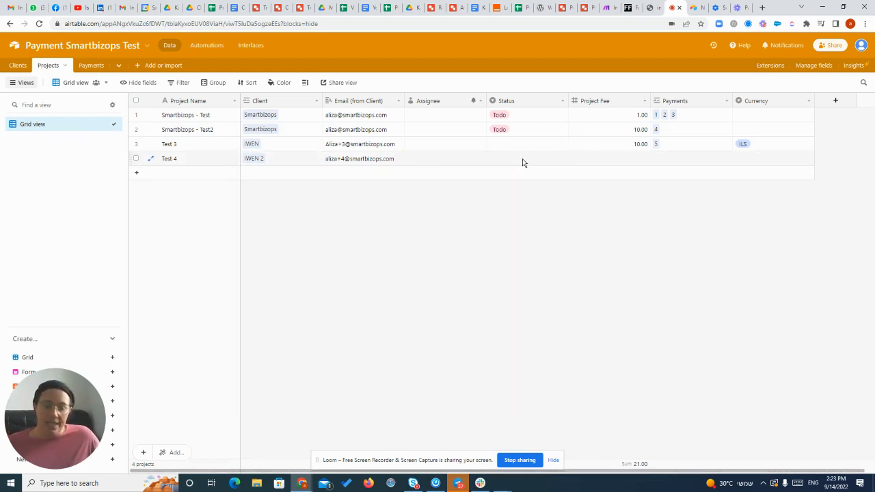
# Set the status of the Test 4 project to Todo.
pyautogui.click(523, 159)
pyautogui.click(514, 160)
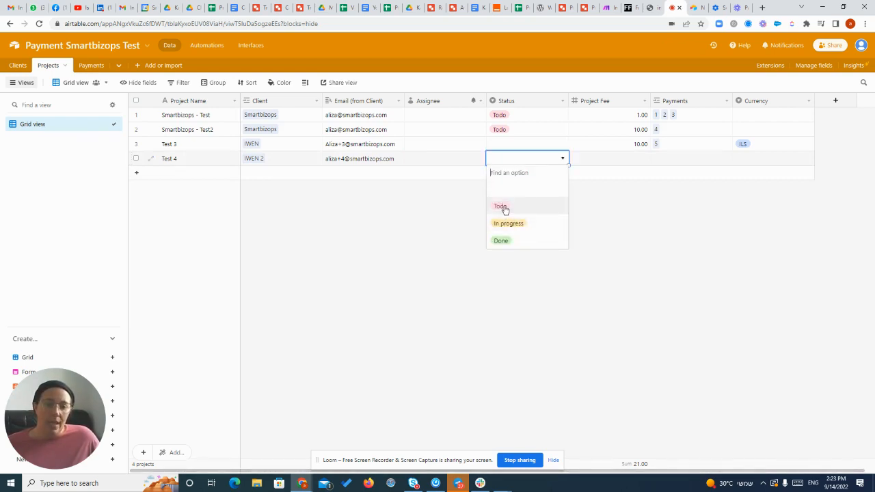
pyautogui.click(501, 206)
# Set the Test 4 project's fee to 100 and its currency to ILS.
pyautogui.click(622, 159)
pyautogui.click(624, 158)
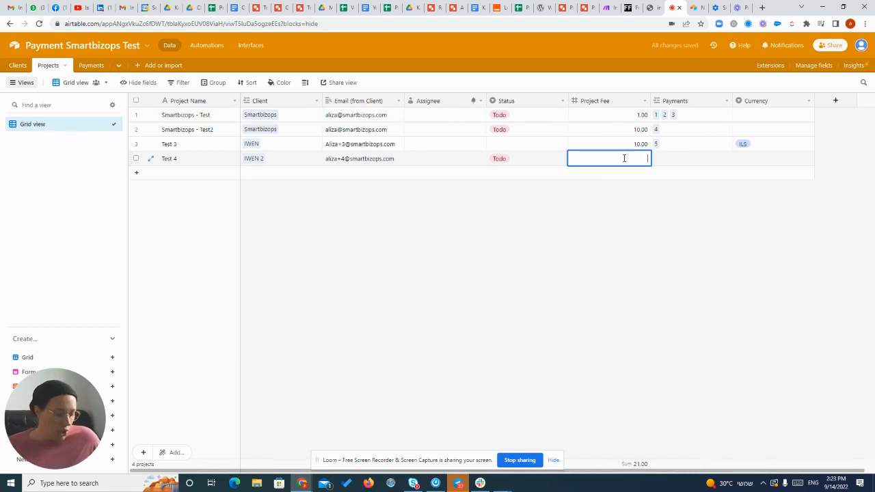
pyautogui.write('100')
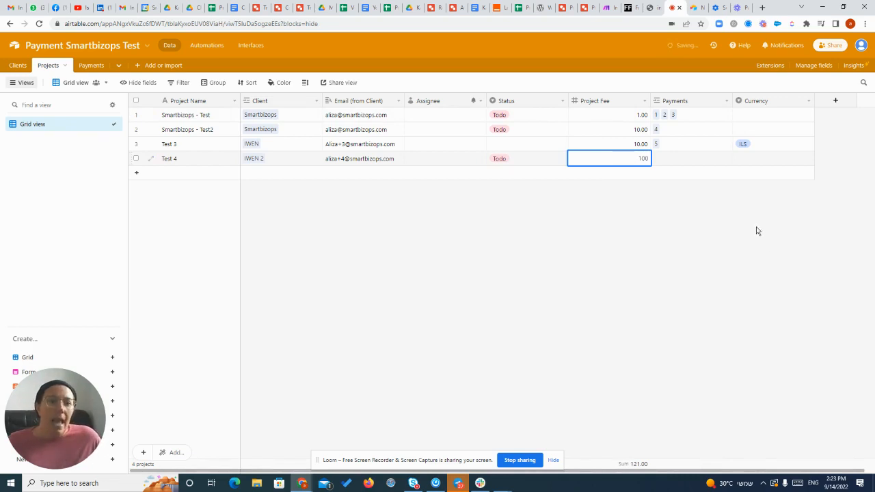
pyautogui.click(757, 160)
pyautogui.click(757, 160)
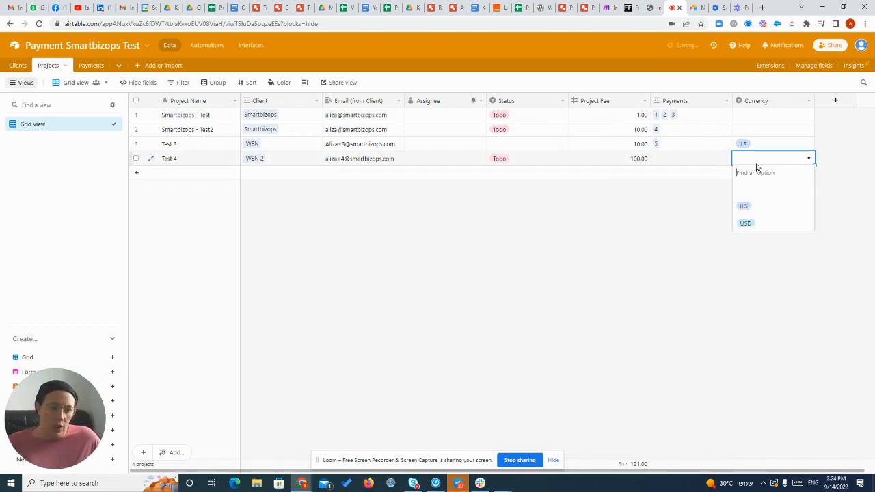
pyautogui.click(755, 207)
pyautogui.press('Escape')
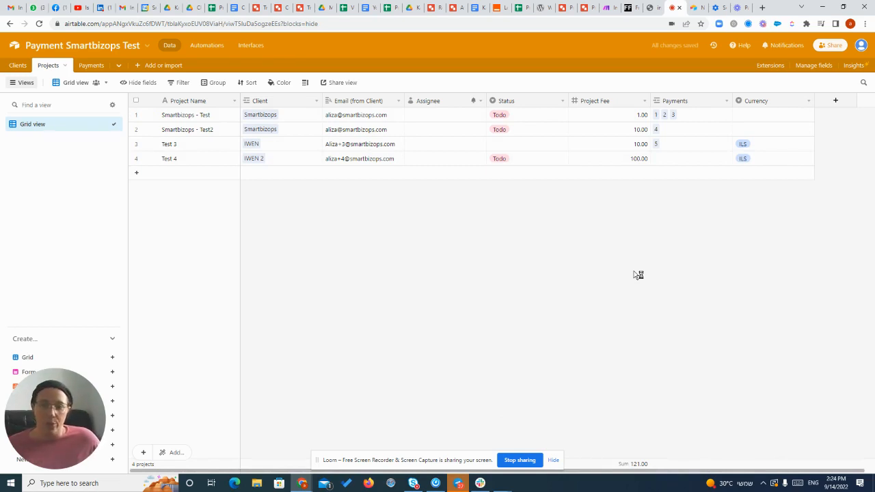
# Add a record to the Payments table with invoice date 14/9/2022 and due date 21/9/2022.
pyautogui.click(92, 65)
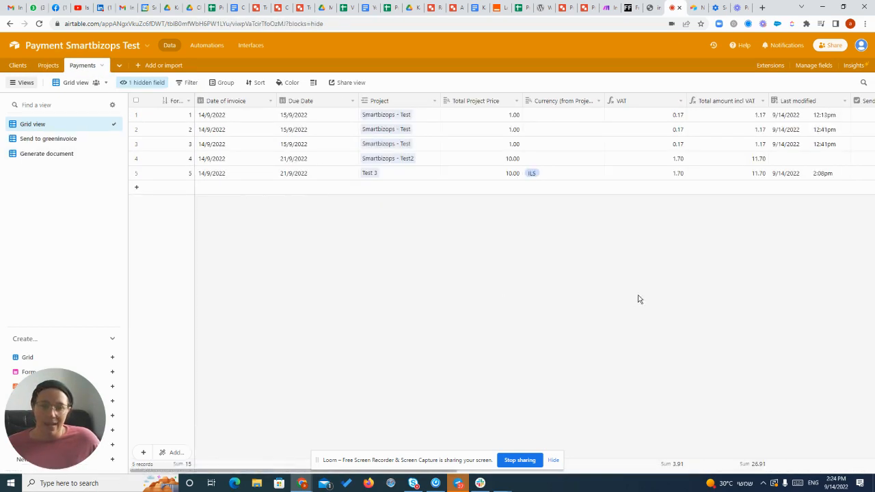
pyautogui.click(166, 187)
pyautogui.click(228, 192)
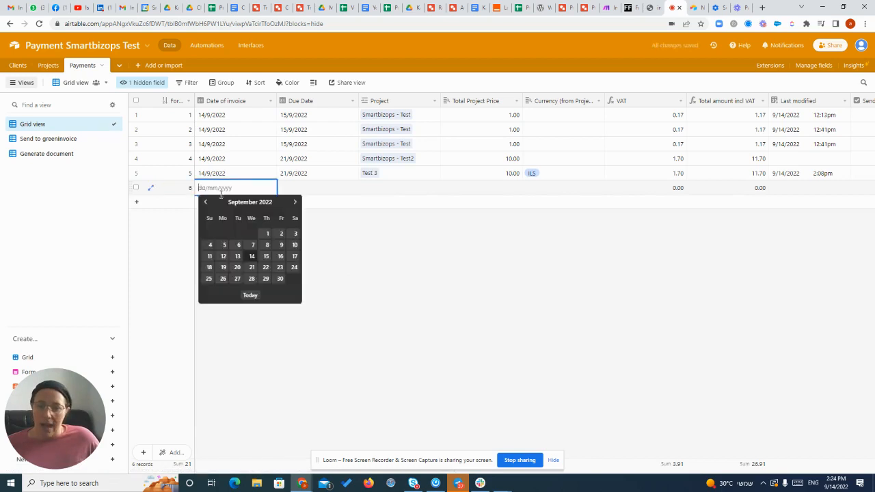
pyautogui.click(250, 257)
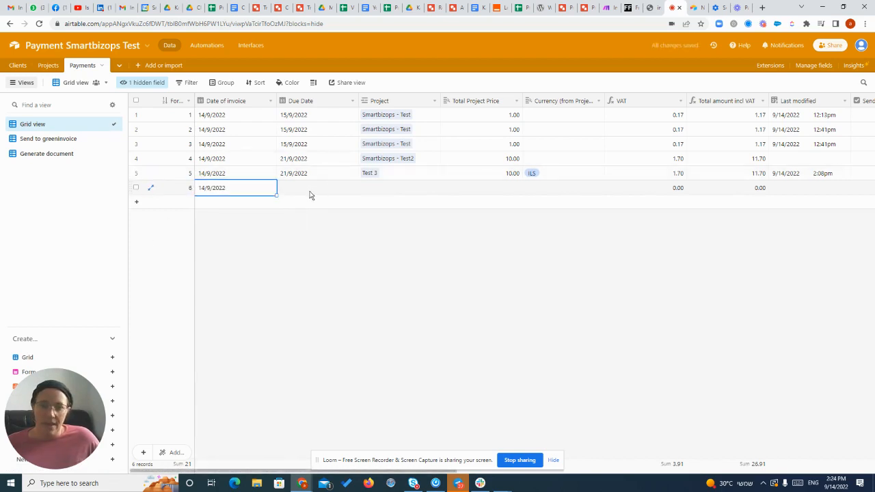
pyautogui.click(309, 191)
pyautogui.click(308, 190)
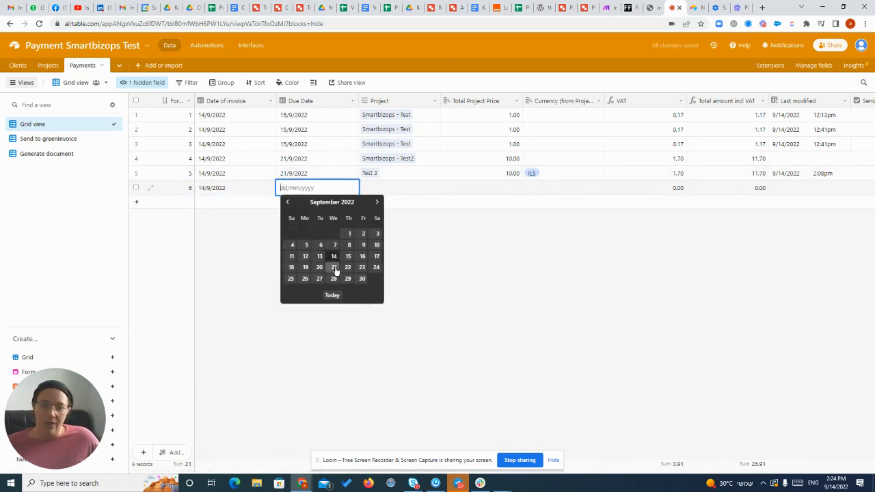
pyautogui.click(332, 267)
# Link the new payment record to the Test 4 project.
pyautogui.click(396, 194)
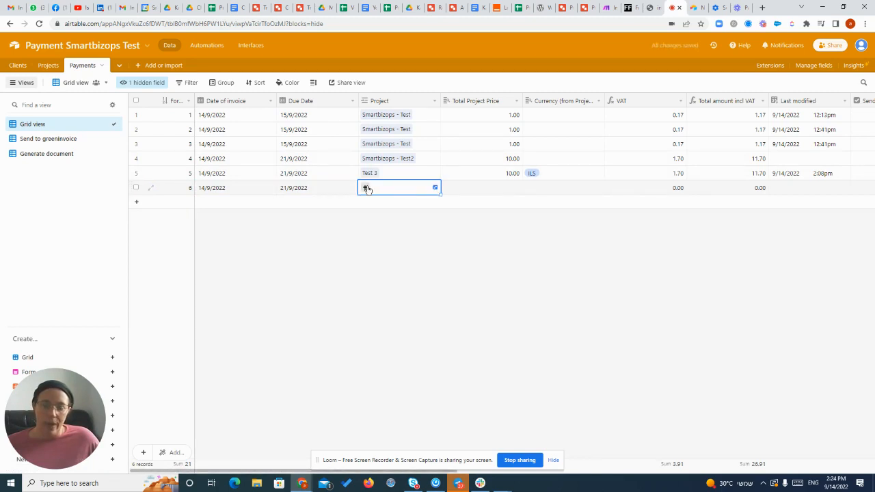
pyautogui.click(366, 188)
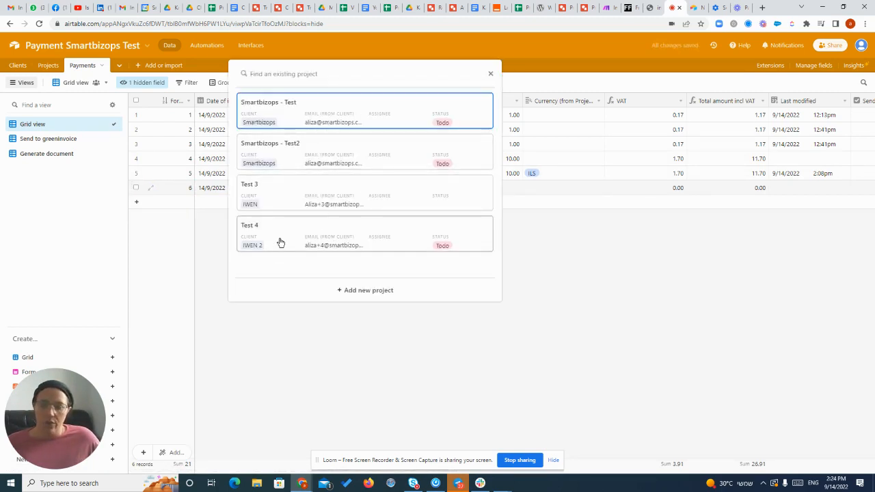
pyautogui.click(257, 236)
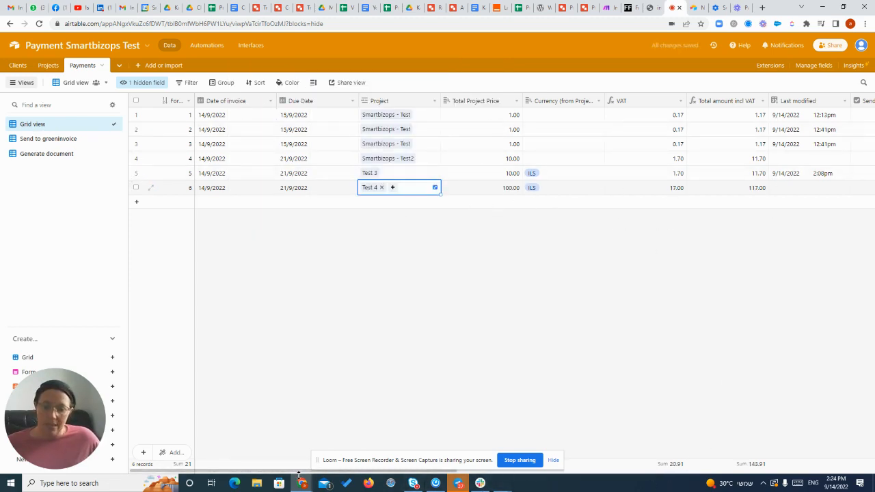
pyautogui.moveTo(296, 473); pyautogui.dragTo(511, 473)
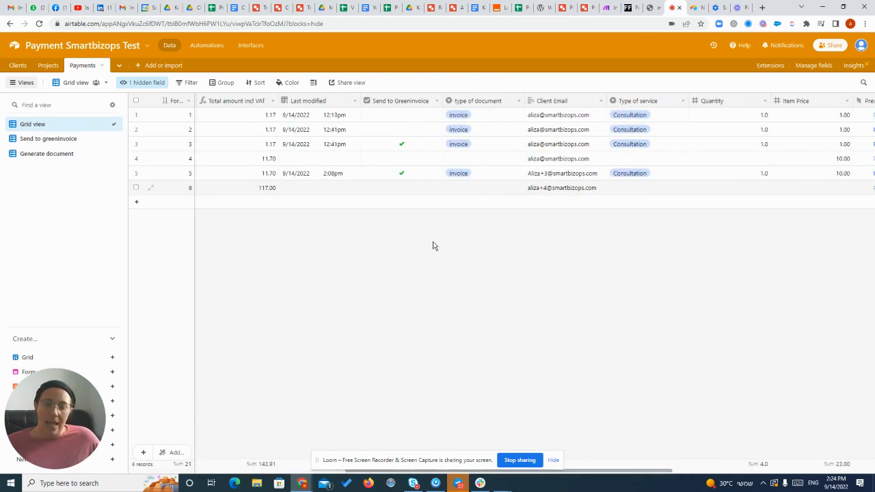
# Set the sixth payment record's document type to invoice and its type of service to Consultation.
pyautogui.click(485, 189)
pyautogui.click(481, 191)
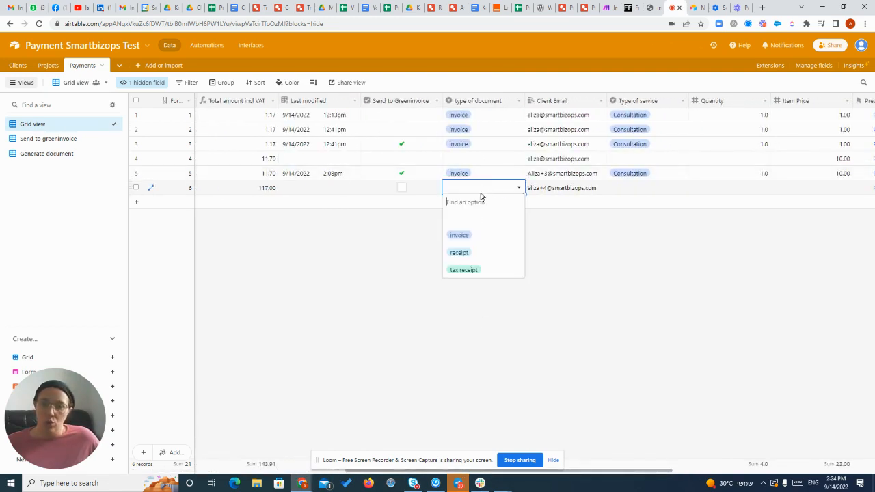
pyautogui.click(471, 236)
pyautogui.click(641, 194)
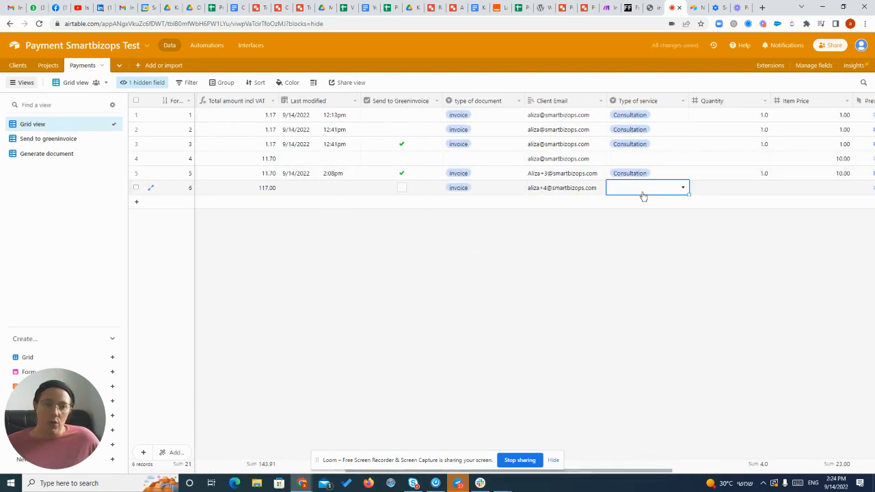
pyautogui.click(642, 196)
pyautogui.click(630, 236)
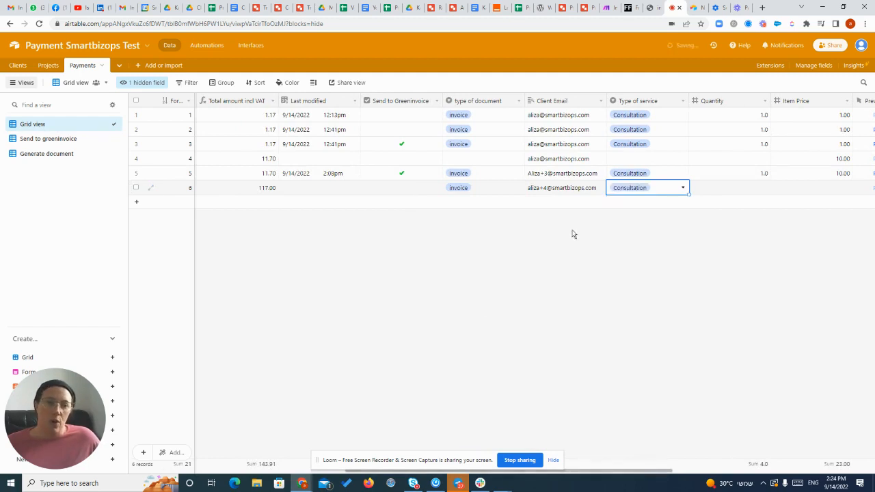
# Enter a quantity of 1 and an item price of 100 for the sixth payment record.
pyautogui.click(741, 192)
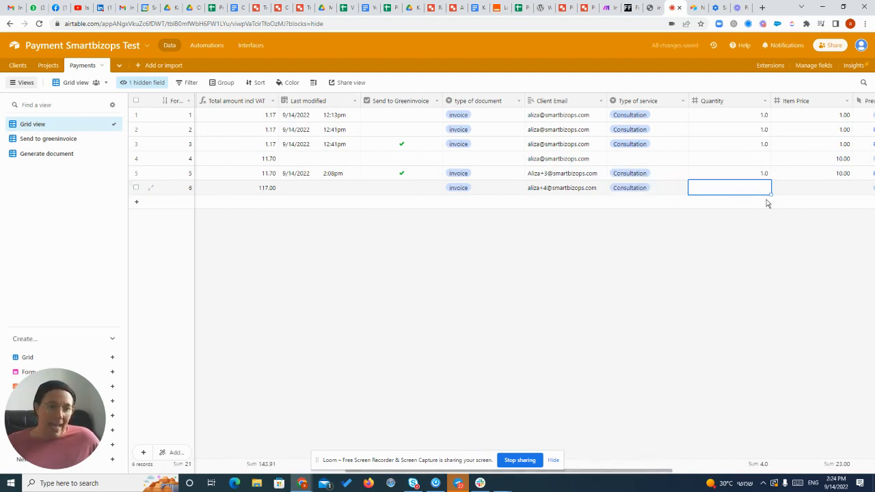
pyautogui.write('1')
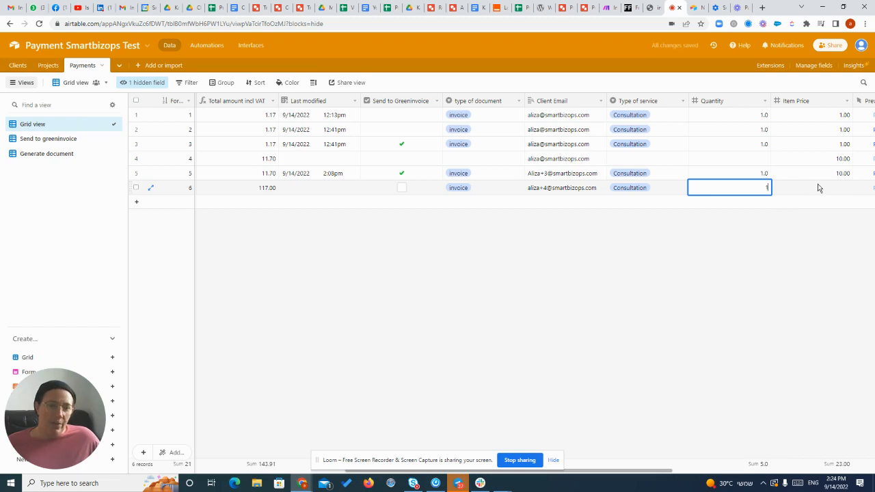
pyautogui.click(818, 187)
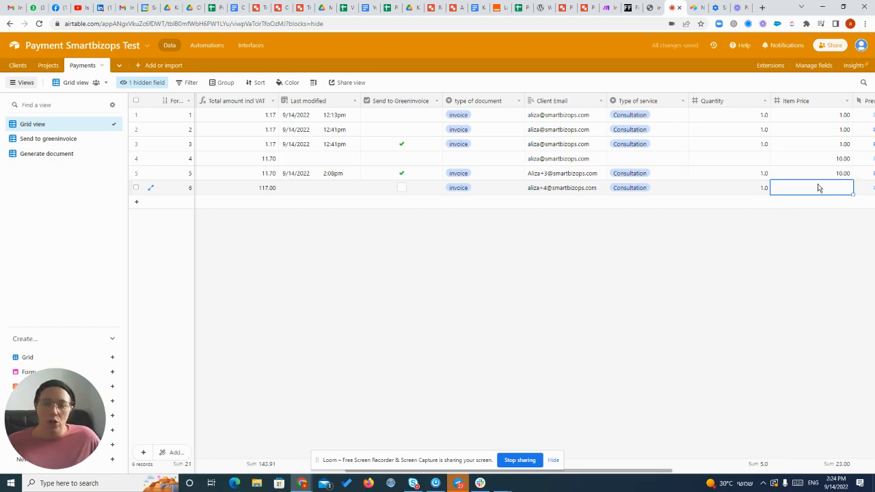
pyautogui.moveTo(648, 471); pyautogui.dragTo(721, 482)
pyautogui.click(781, 191)
pyautogui.write('1')
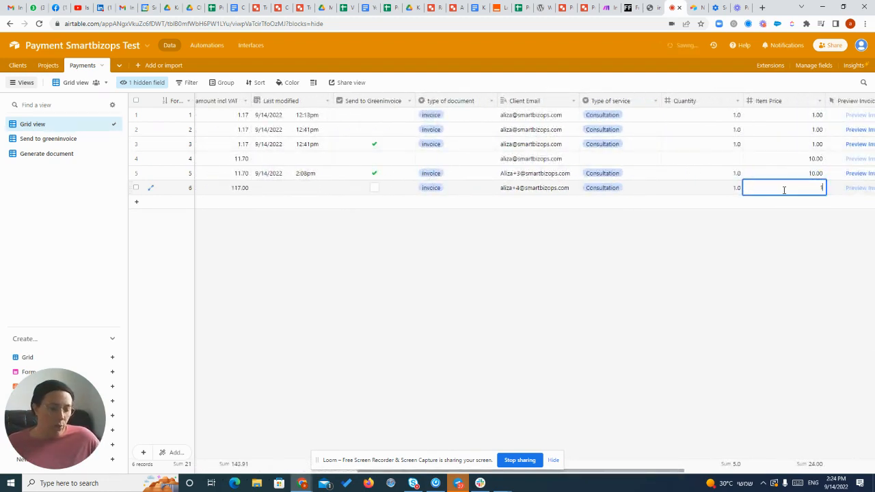
pyautogui.write('00')
pyautogui.click(786, 257)
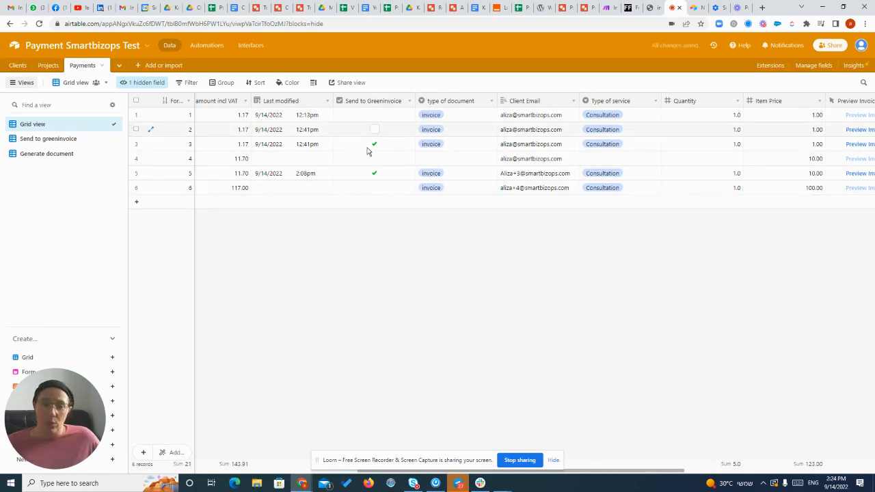
# Mark the sixth payment for sending to Greeninvoice, and run the Integration Airtable, Green Invoice scenario once in Make.
pyautogui.click(375, 191)
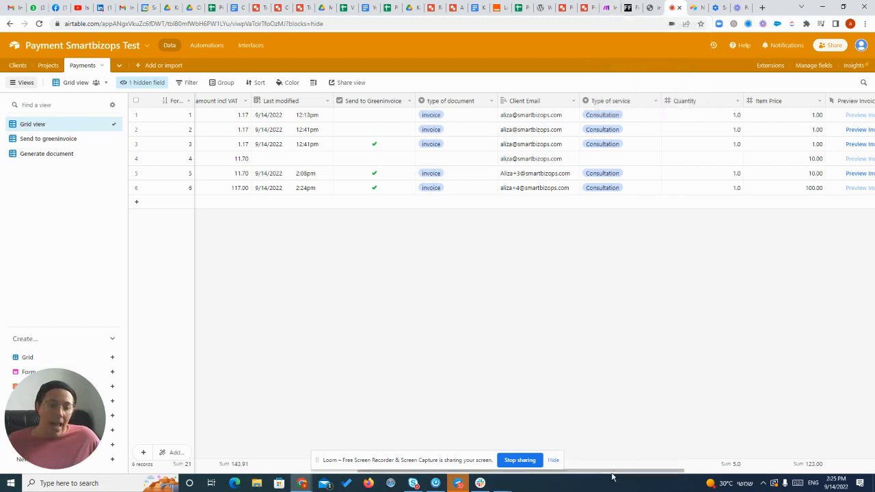
pyautogui.hscroll(5, 681, 463)
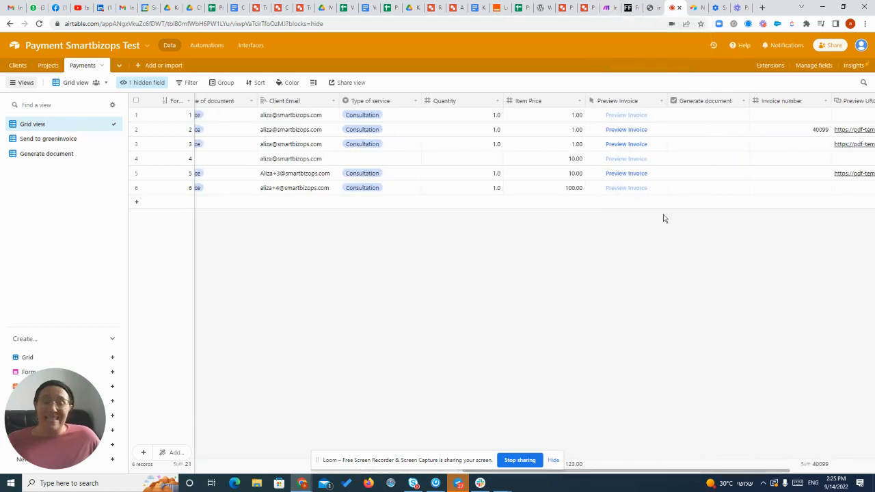
pyautogui.click(612, 12)
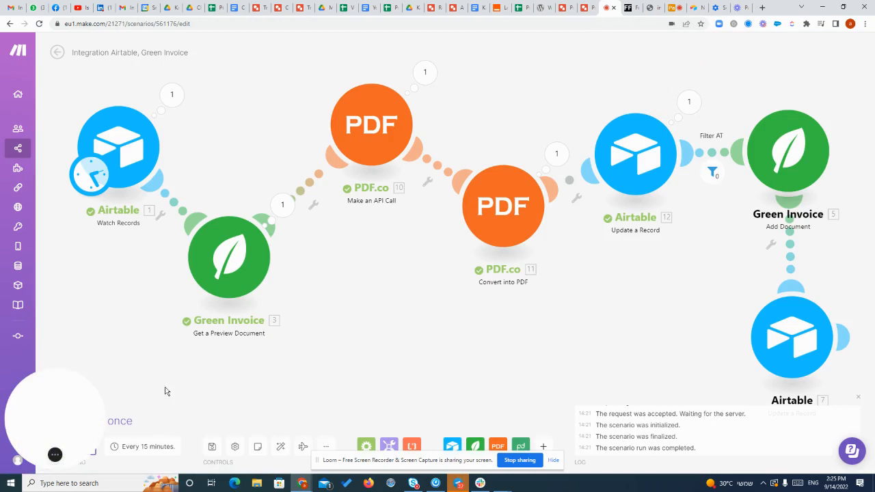
pyautogui.moveTo(60, 416); pyautogui.dragTo(126, 254)
pyautogui.click(64, 420)
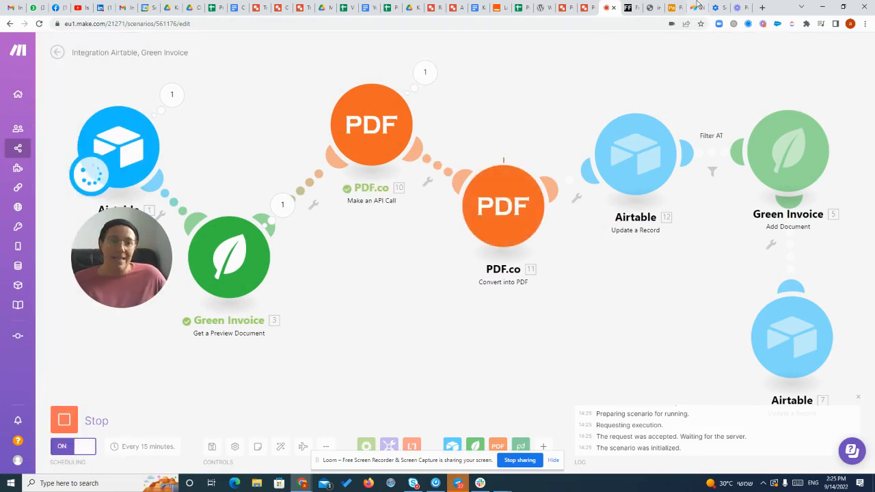
# Return to Airtable, open the sixth payment's invoice preview and examine its recipient, line item and totals.
pyautogui.click(673, 8)
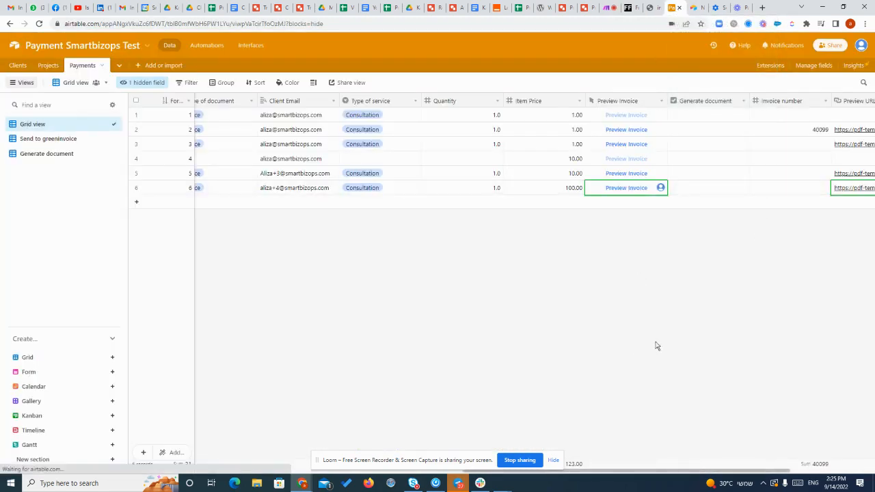
pyautogui.click(626, 188)
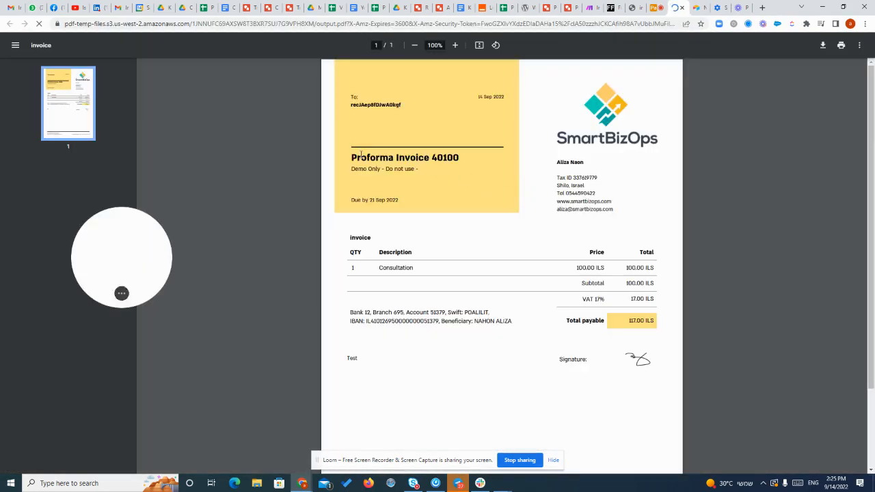
pyautogui.moveTo(351, 172); pyautogui.dragTo(429, 172)
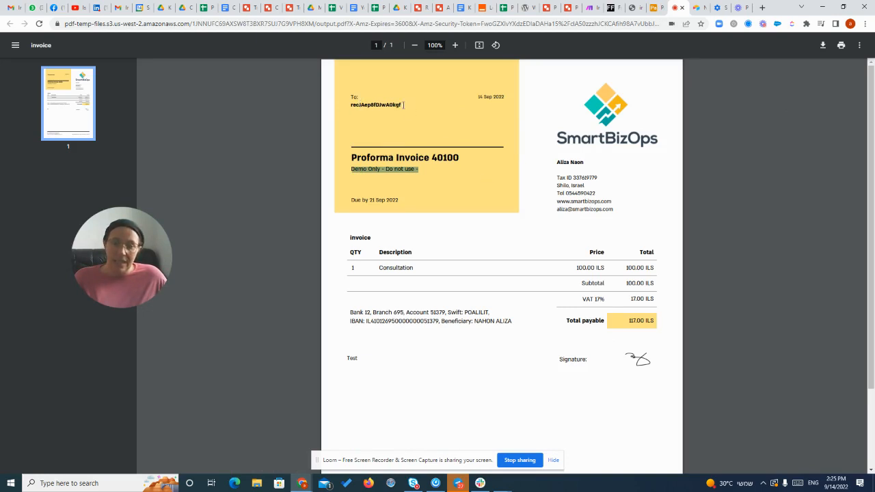
pyautogui.moveTo(403, 105); pyautogui.dragTo(346, 106)
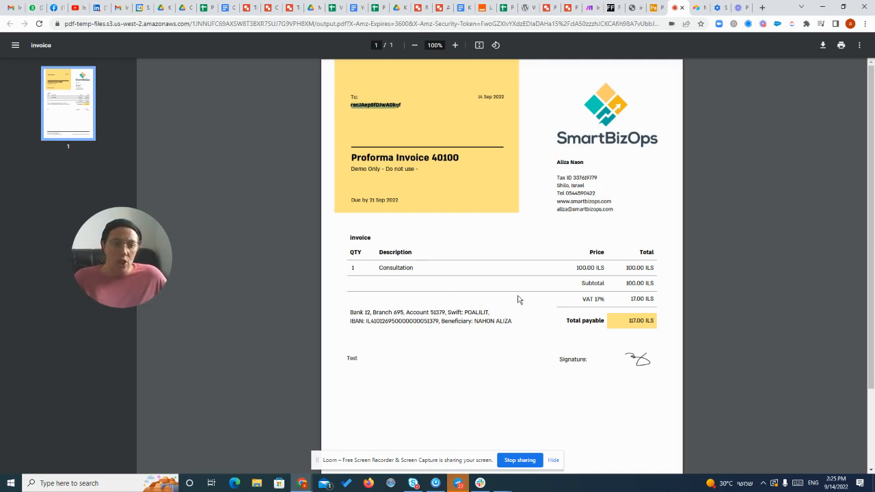
pyautogui.scroll(-2, 579, 354)
pyautogui.scroll(2, 579, 354)
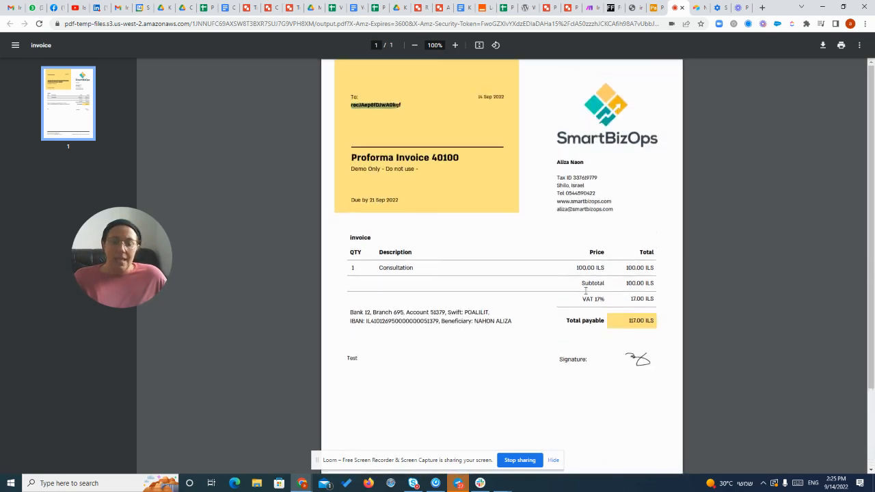
# Mark the sixth payment for document generation in Airtable, and run the Make scenario once more before returning to the Payments table.
pyautogui.click(656, 9)
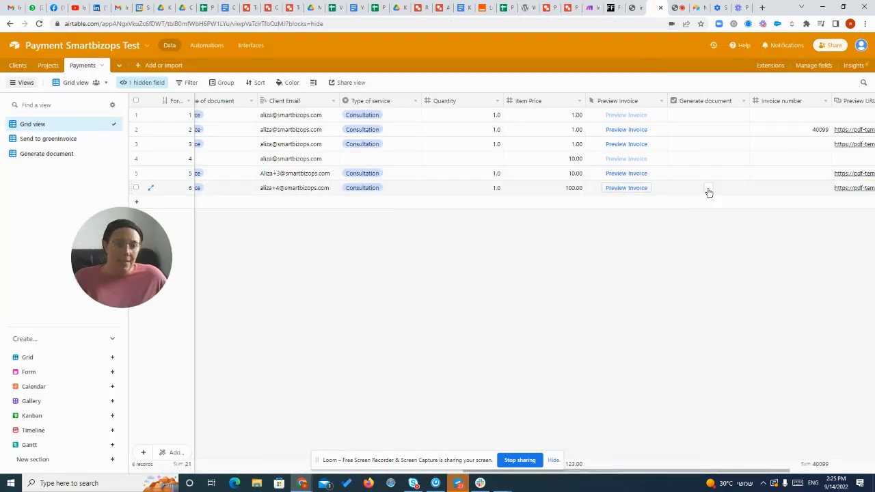
pyautogui.click(708, 191)
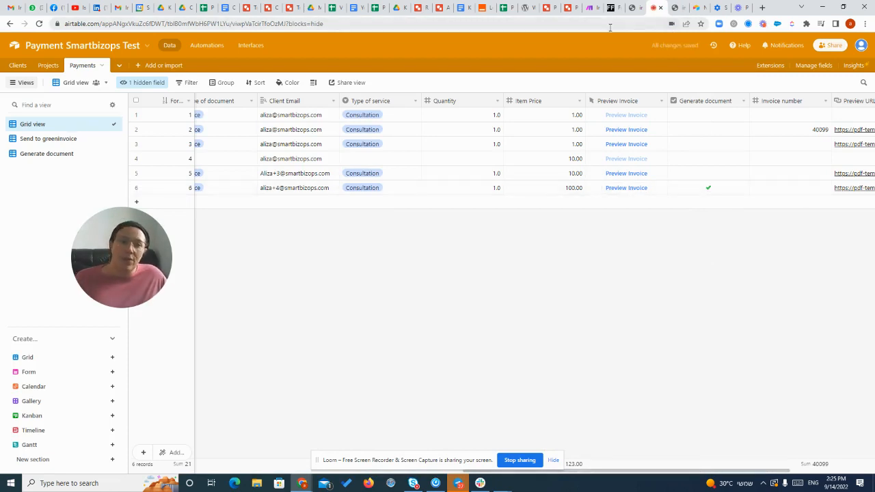
pyautogui.click(588, 8)
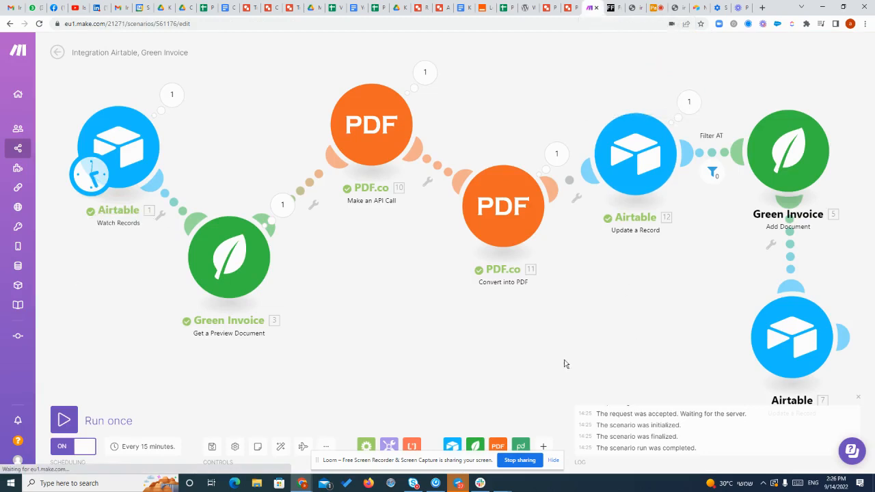
pyautogui.click(63, 420)
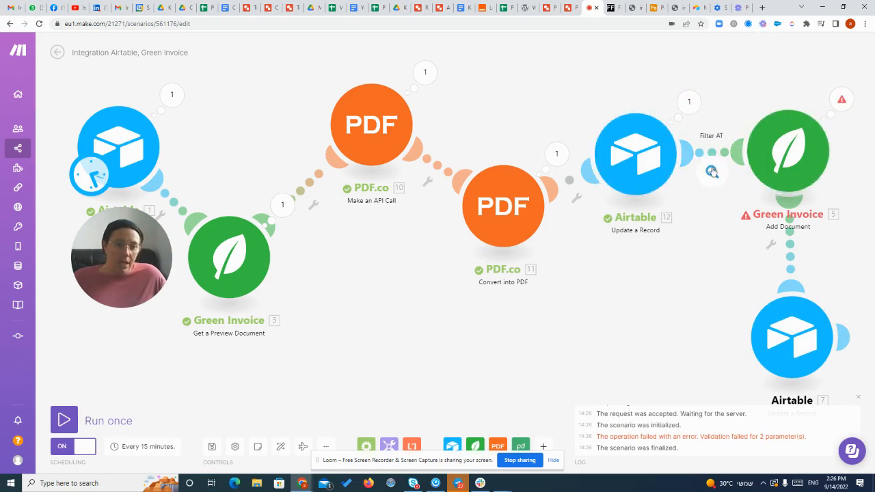
pyautogui.click(657, 8)
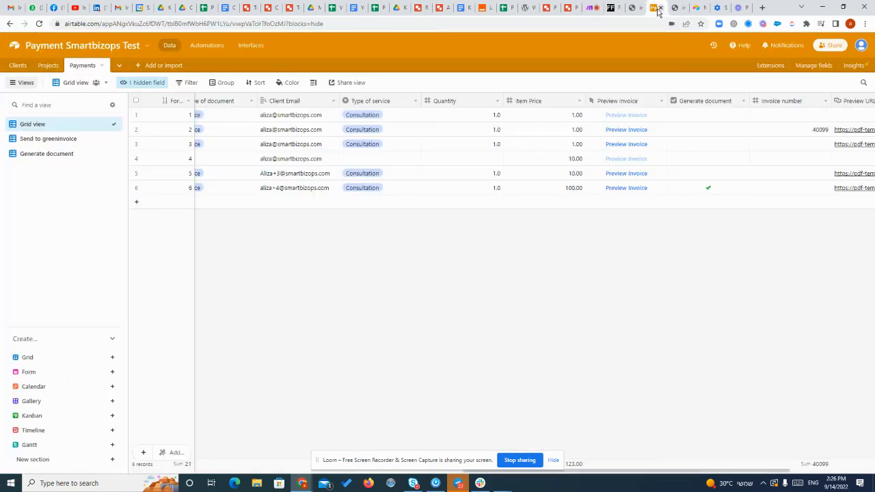